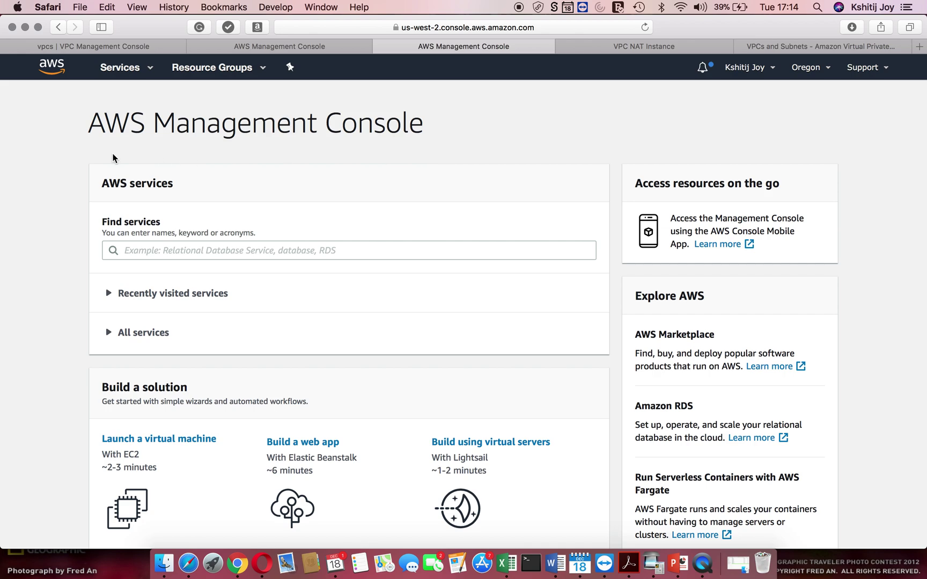
- Search the AWS services for VPC and open the VPC dashboard
click(47, 72)
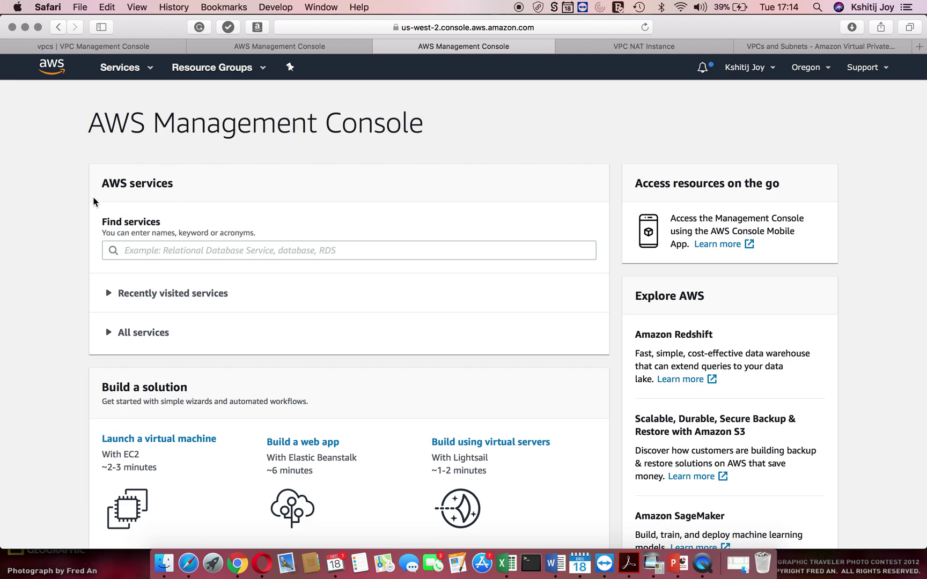
click(148, 249)
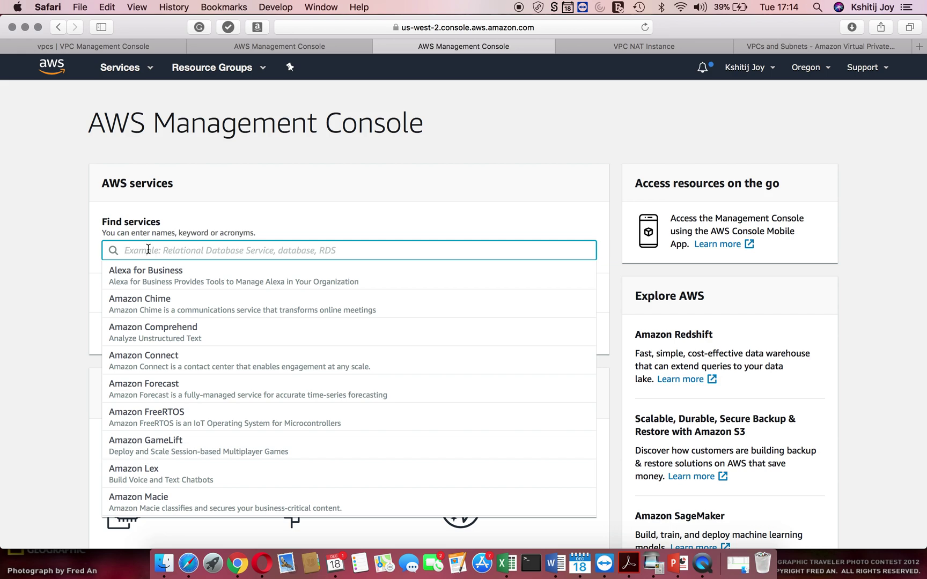
text(VPC)
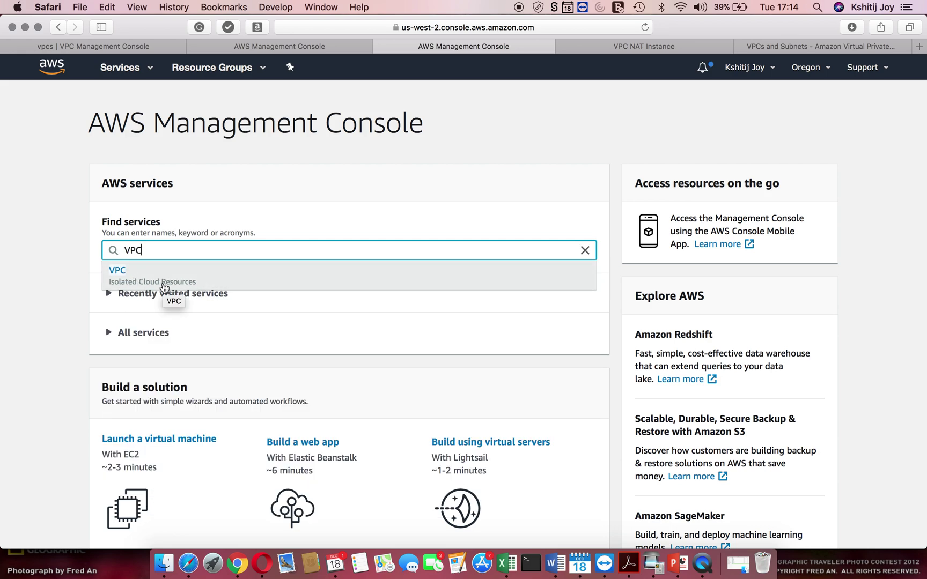
click(184, 284)
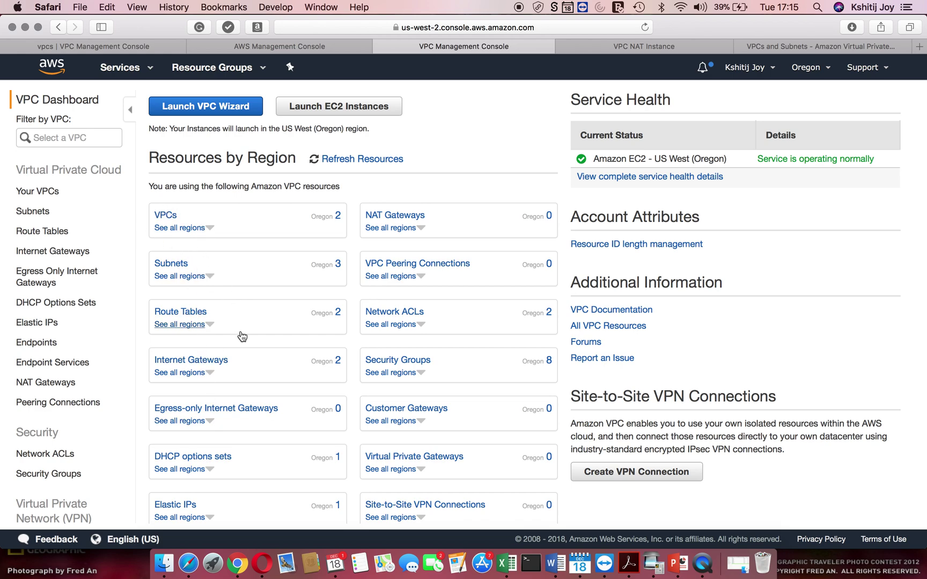
- Launch the VPC wizard and select the "VPC with Public and Private Subnets" configuration
scroll(276, 399, down, 2)
scroll(277, 399, up, 2)
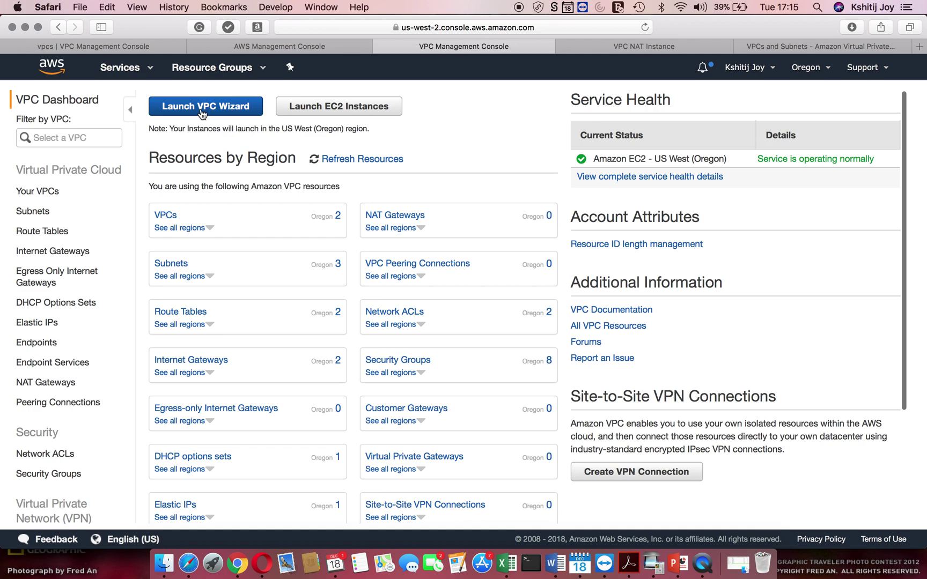
click(231, 111)
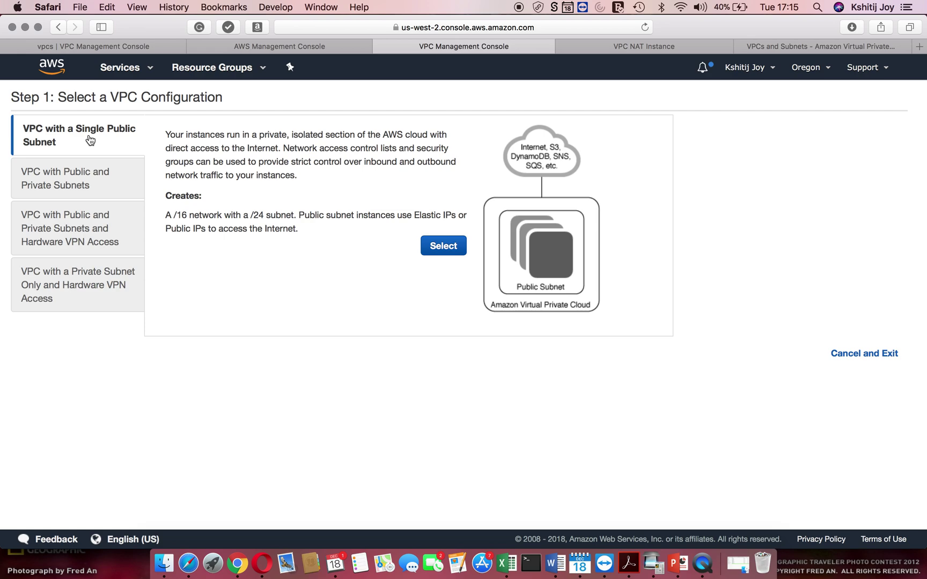
click(127, 178)
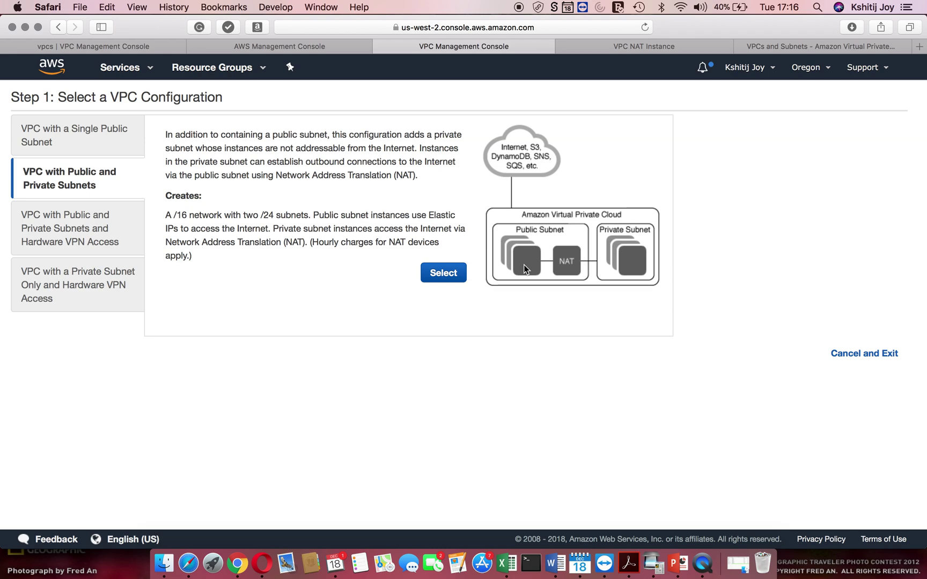
click(443, 277)
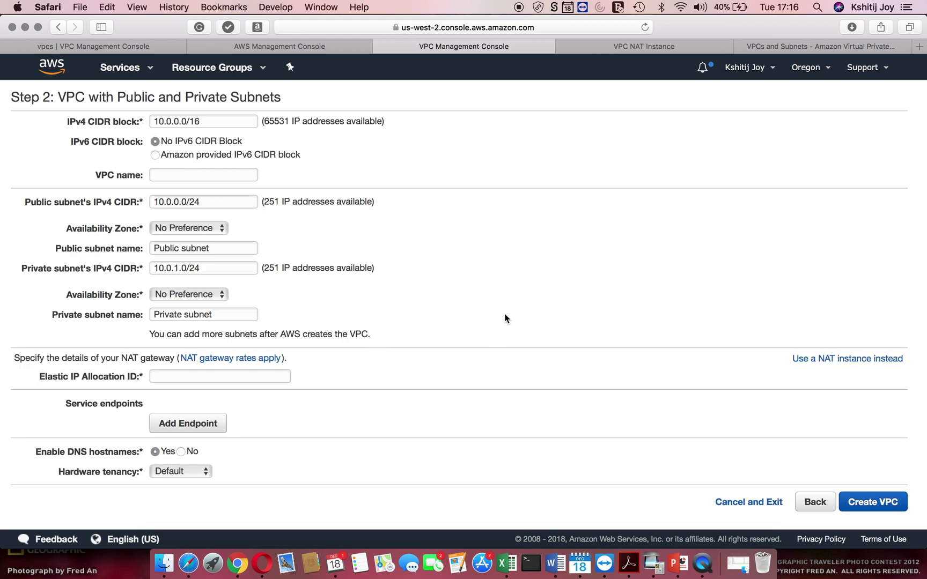
- Name the VPC vpc-demo, keeping the default IPv4 CIDR block and no IPv6 block
scroll(523, 425, down, 1)
scroll(522, 421, up, 1)
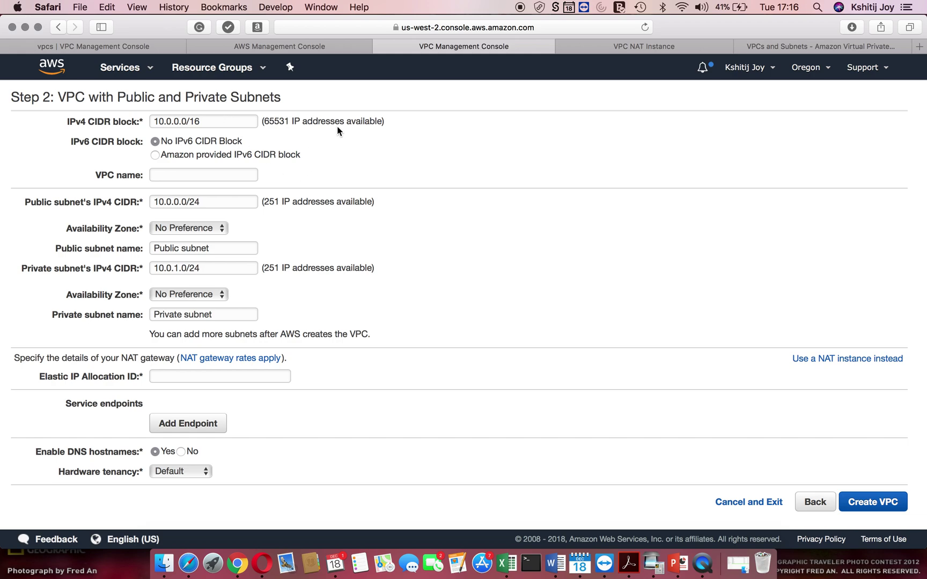
drag(264, 122, 289, 122)
click(290, 141)
click(201, 175)
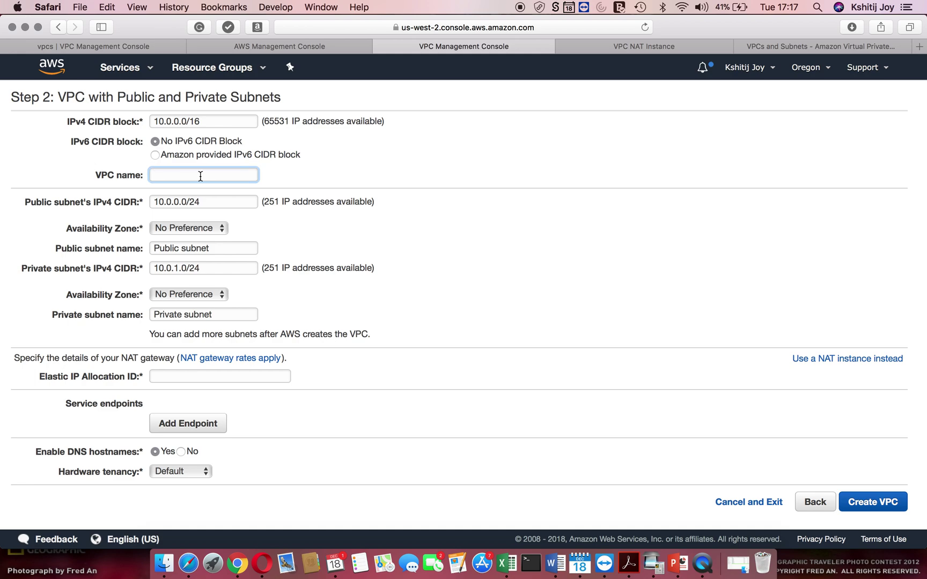
text(vpc)
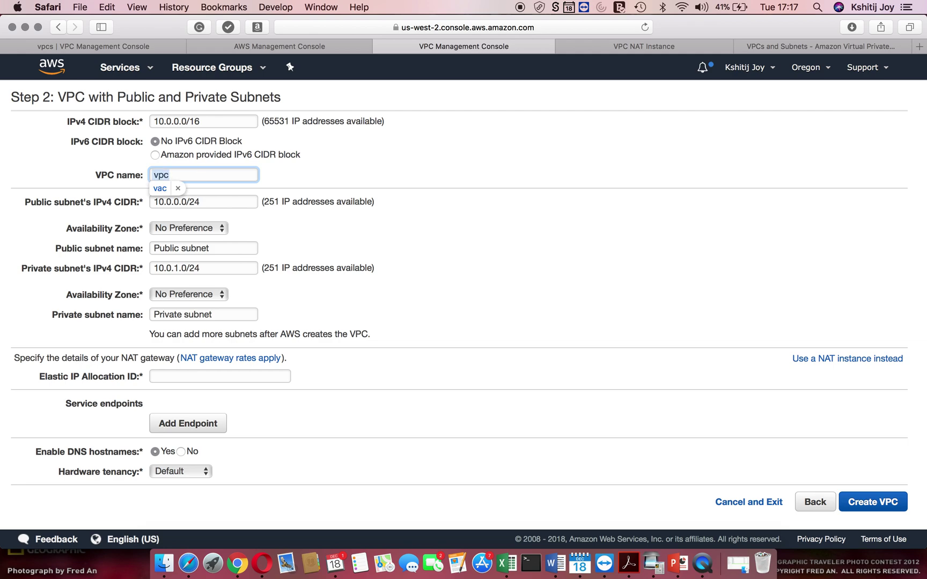
key(Escape)
text(-demo)
click(411, 226)
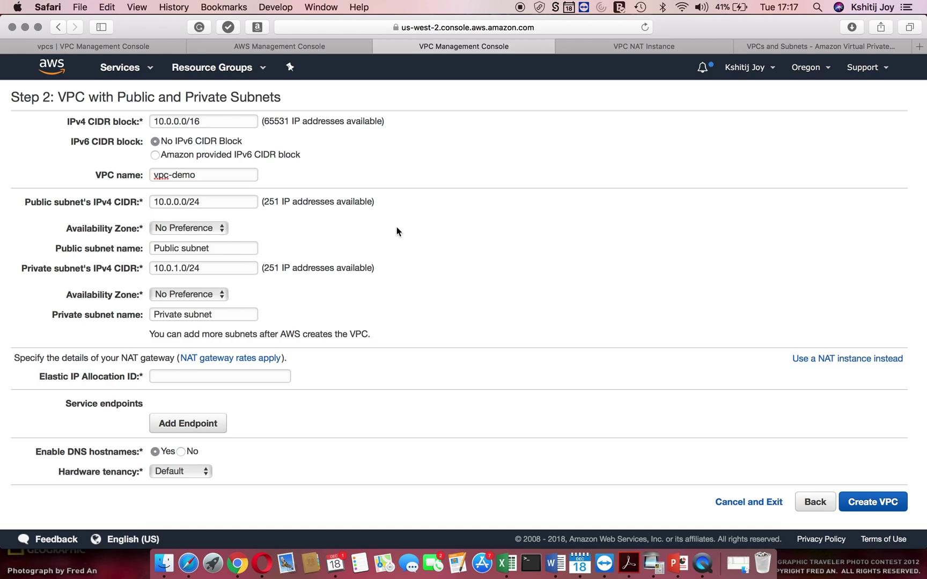
- Set the availability zone of both the public and the private subnet to us-west-2a, keeping their default CIDR ranges
scroll(397, 231, down, 1)
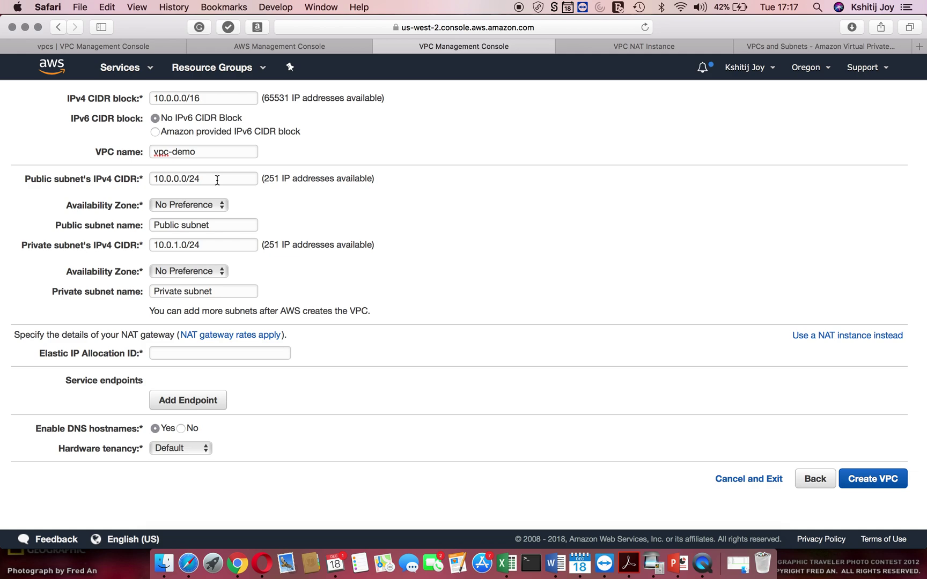
click(175, 178)
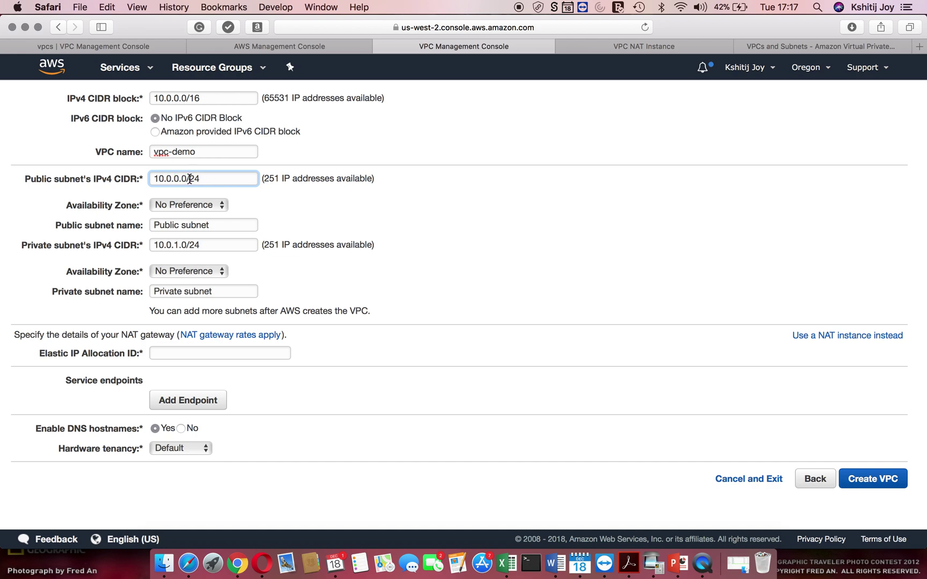
click(174, 246)
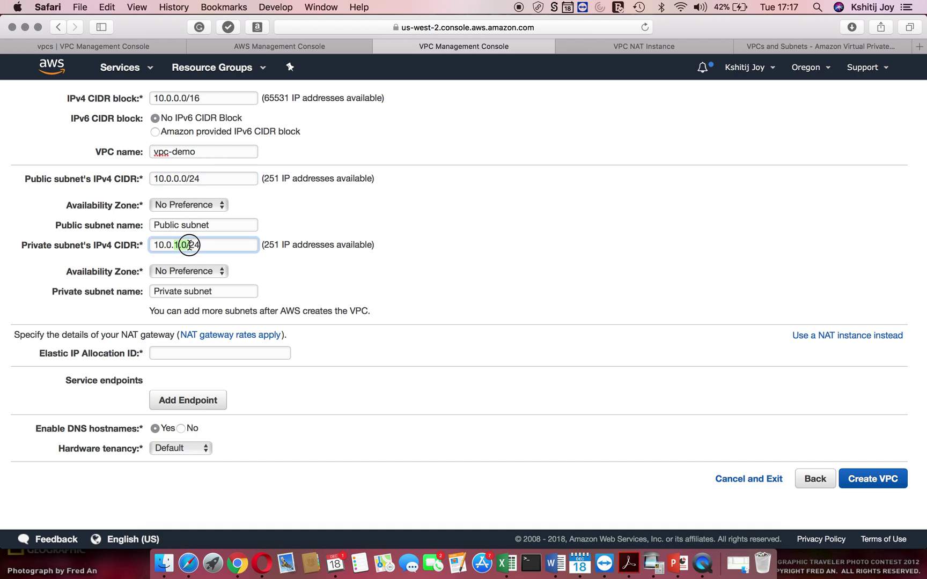
drag(263, 179, 293, 179)
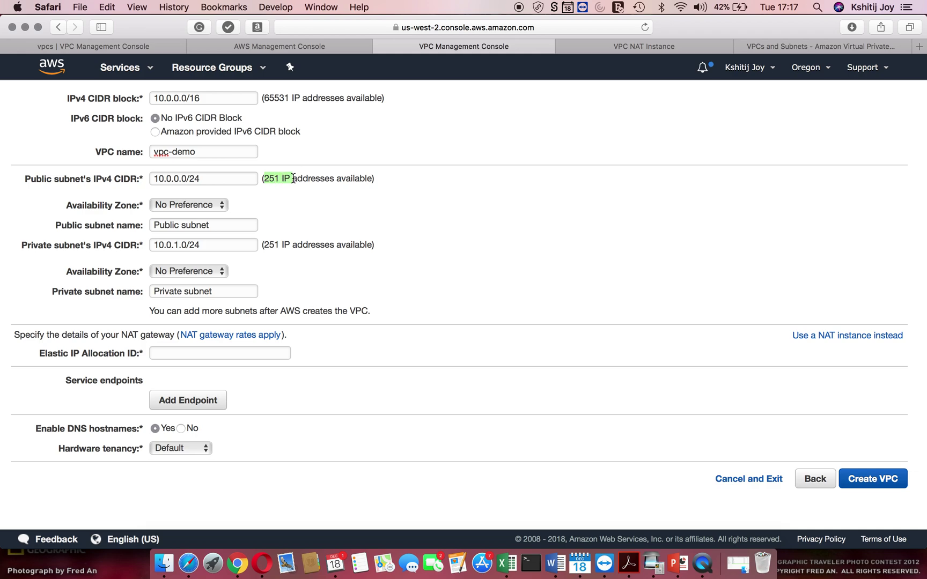
click(194, 179)
click(295, 191)
click(220, 204)
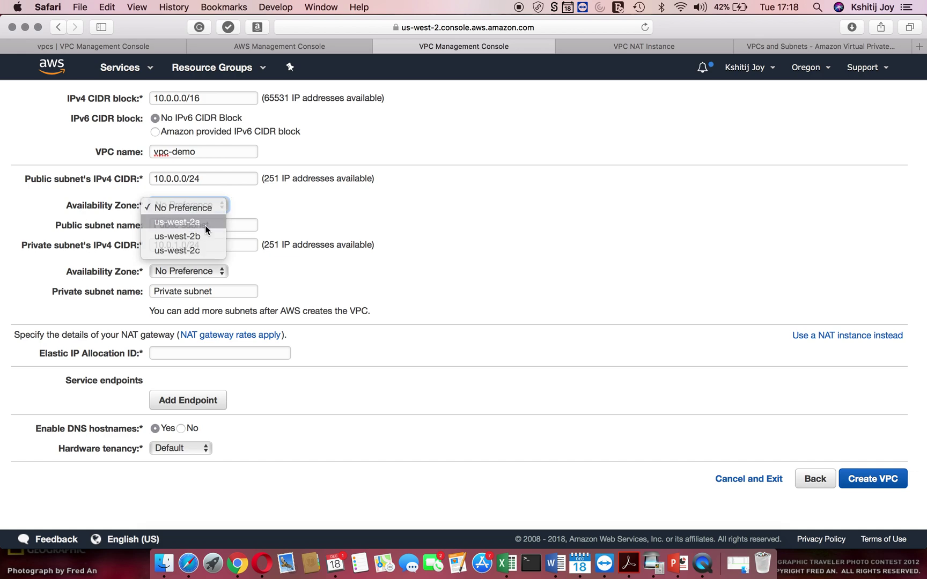
click(204, 222)
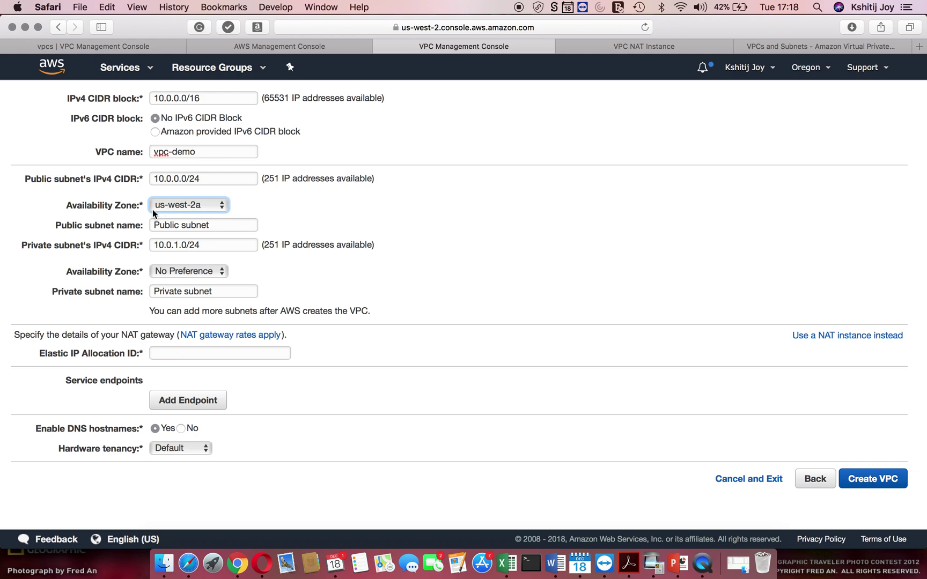
click(192, 271)
click(194, 288)
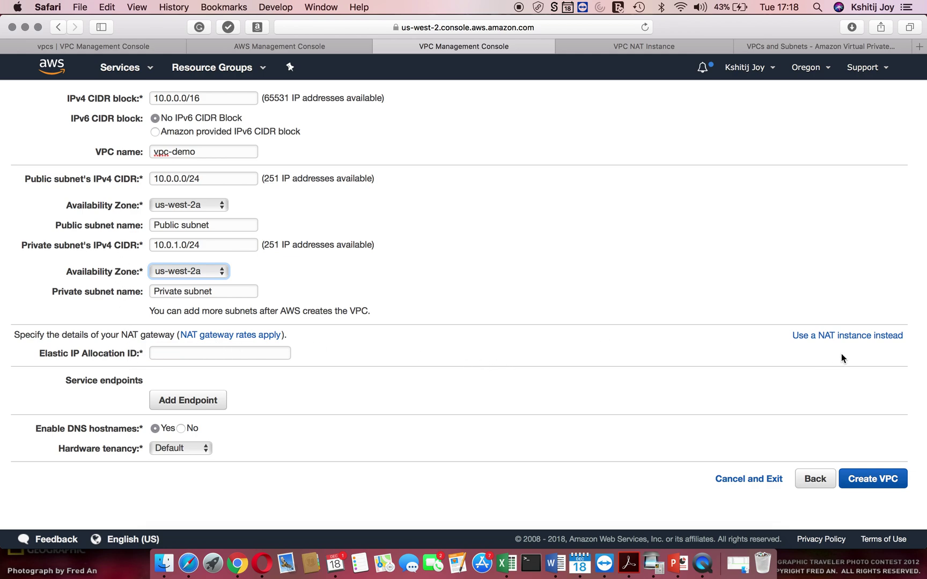
- Switch from a NAT gateway to a NAT instance, keeping instance type t2.nano and no key pair
click(850, 337)
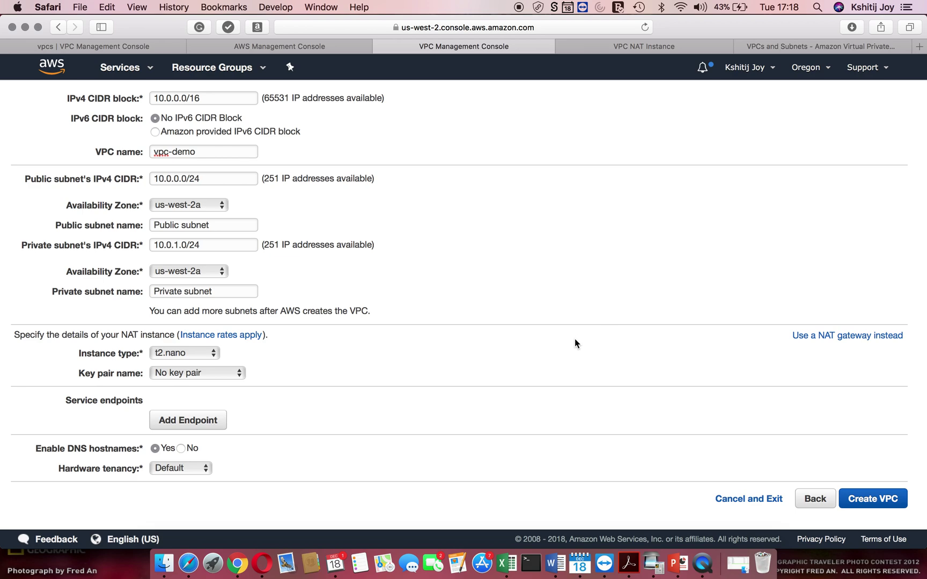
scroll(308, 344, down, 1)
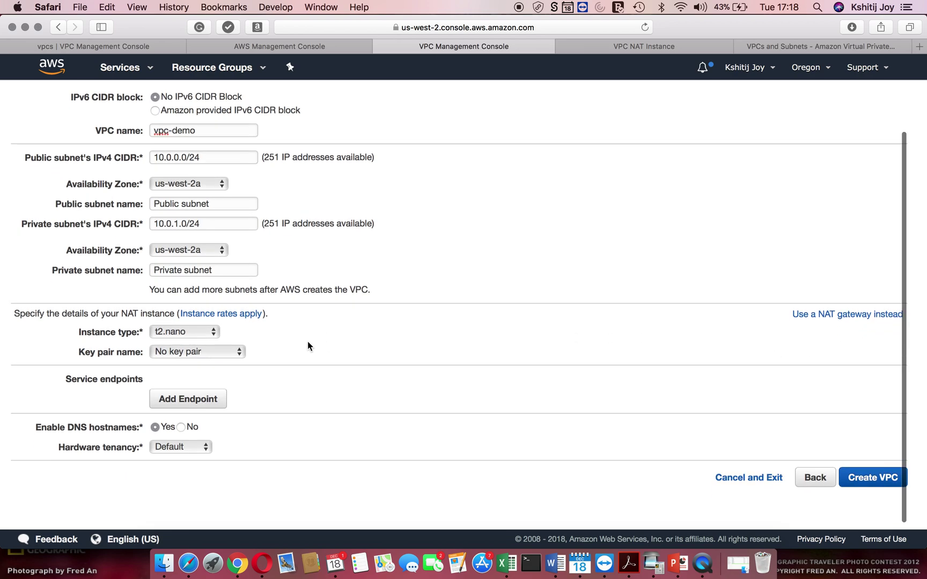
click(157, 335)
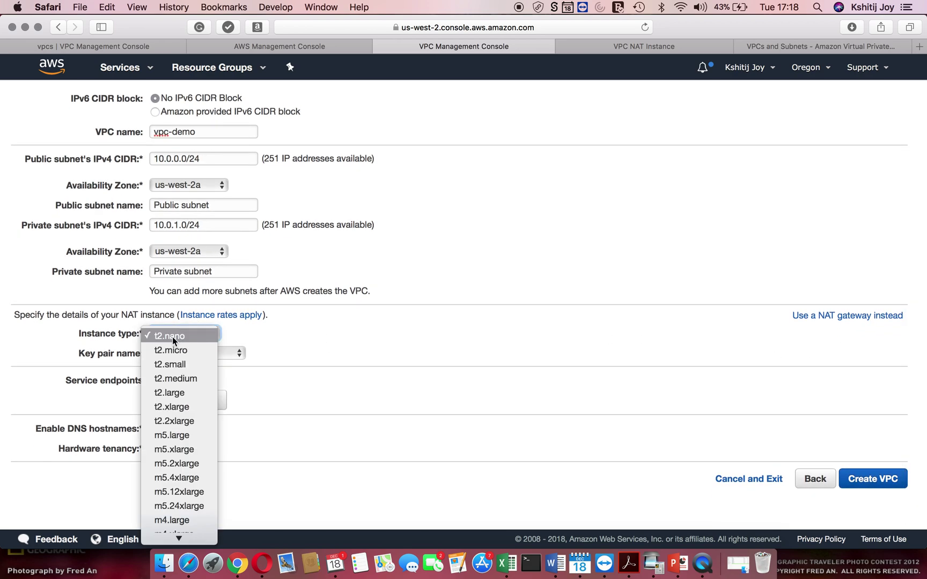
click(209, 336)
click(211, 335)
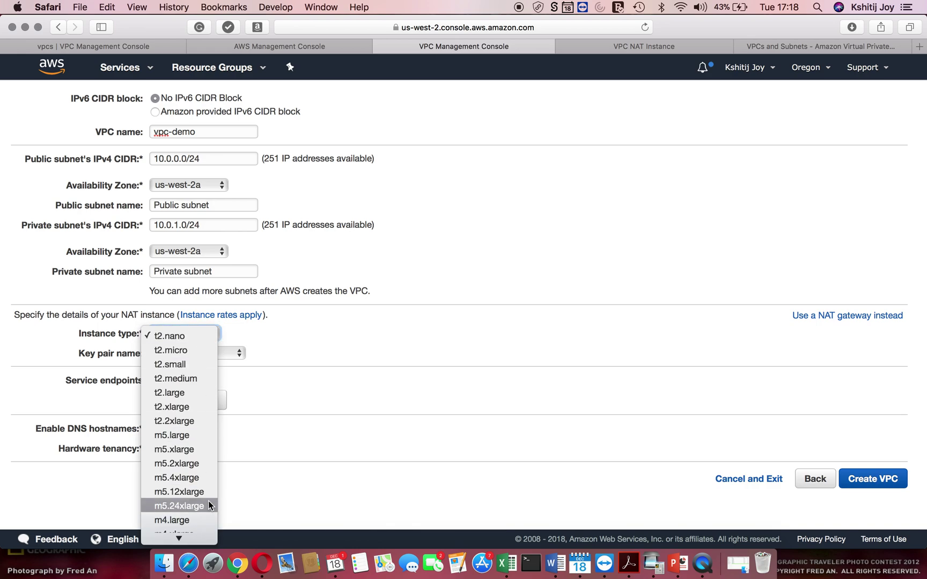
click(312, 313)
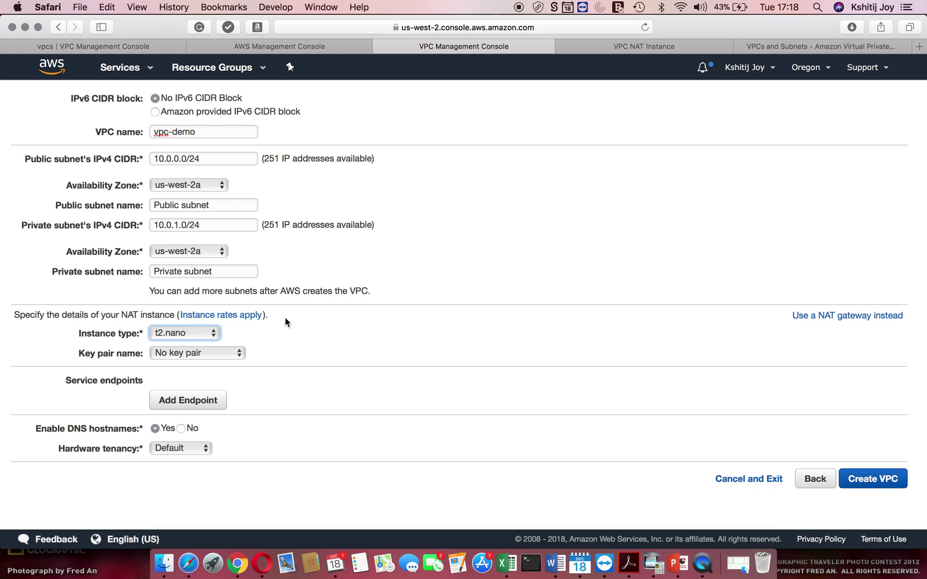
click(207, 337)
click(203, 335)
click(235, 353)
click(237, 352)
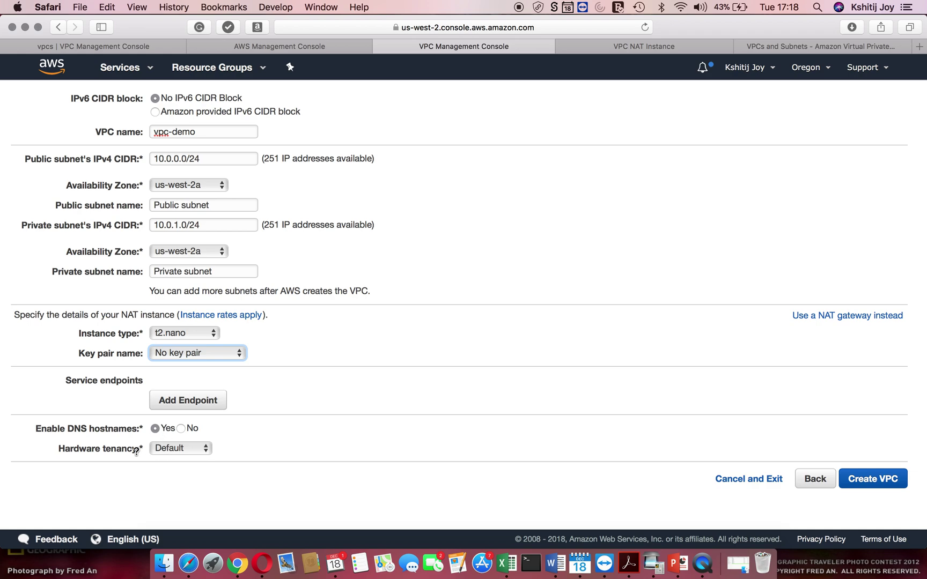
- Keep the hardware tenancy at Default and create the VPC
click(182, 449)
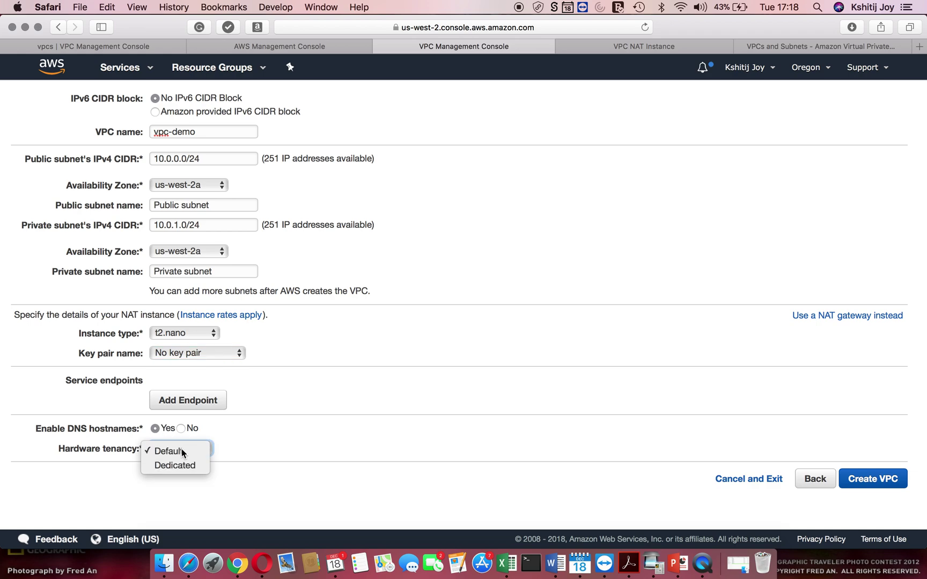
click(182, 451)
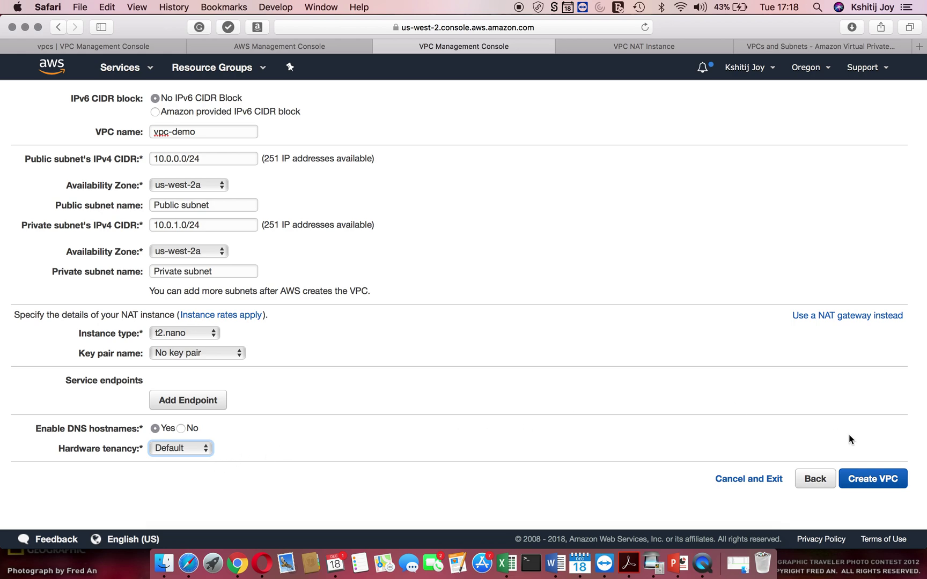
click(882, 486)
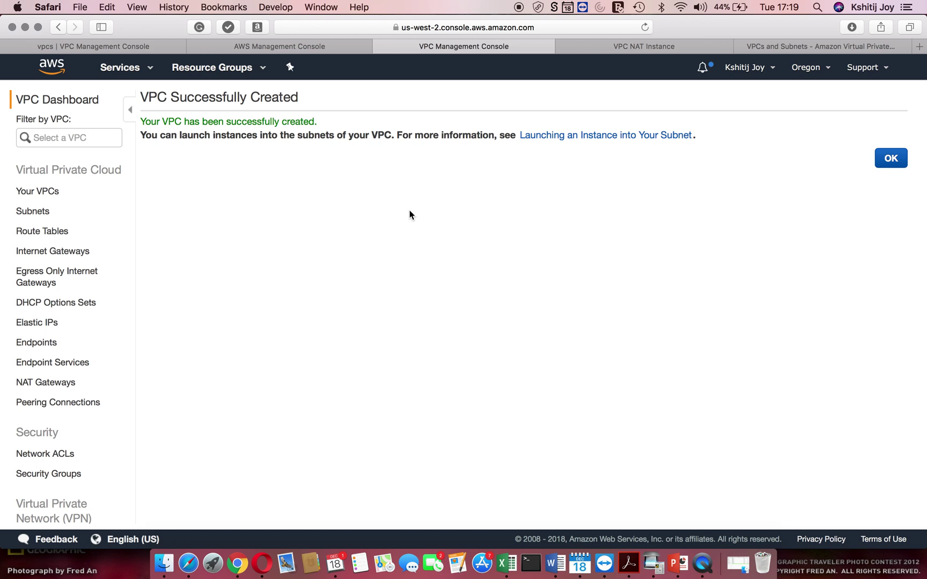
- Open the list of VPCs, select vpc-demo and enlarge its details area
click(44, 198)
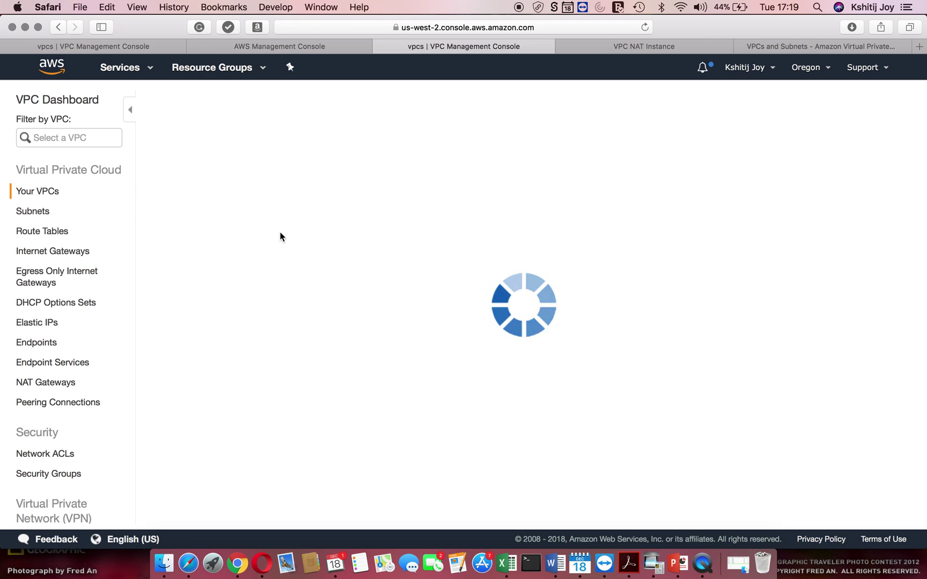
click(194, 199)
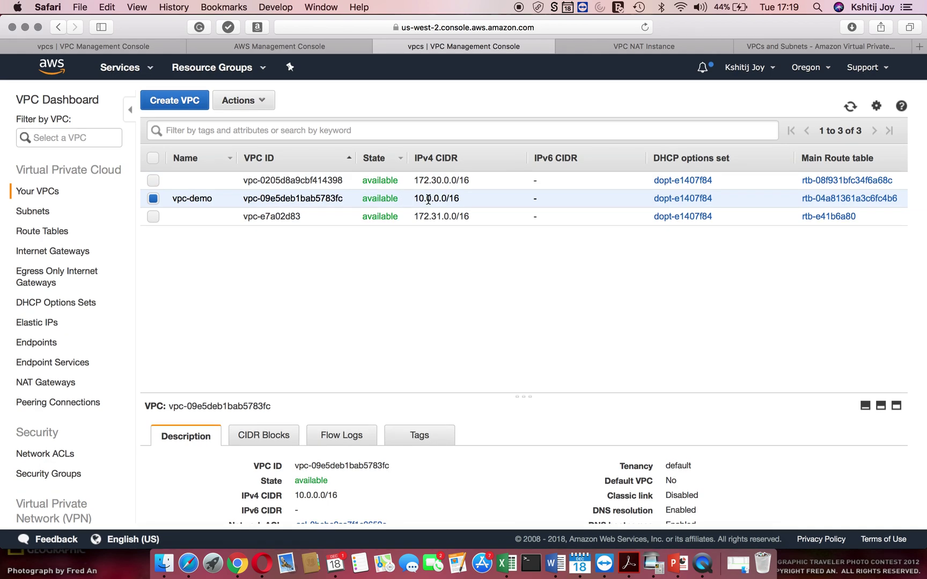
scroll(402, 438, down, 1)
scroll(400, 432, down, 3)
scroll(400, 432, up, 5)
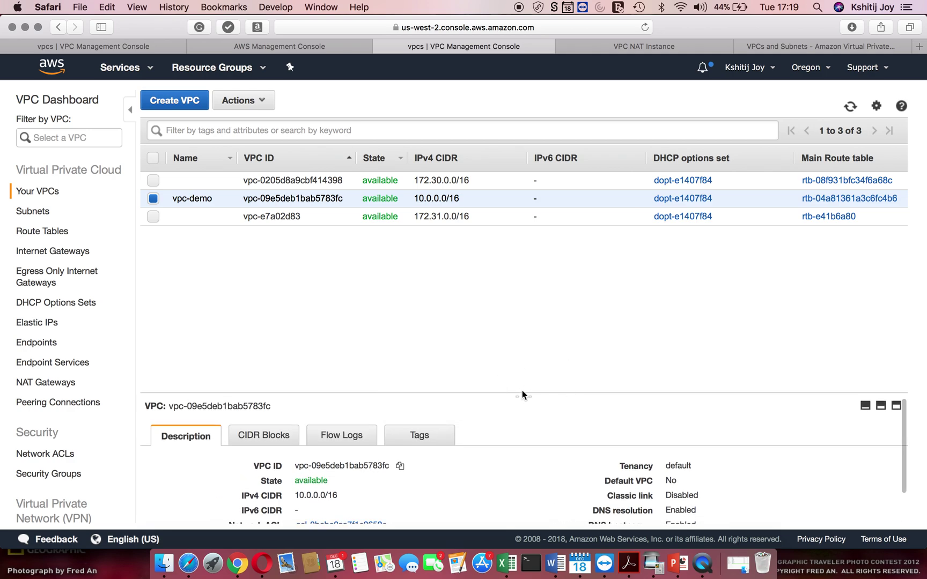
drag(521, 396, 522, 262)
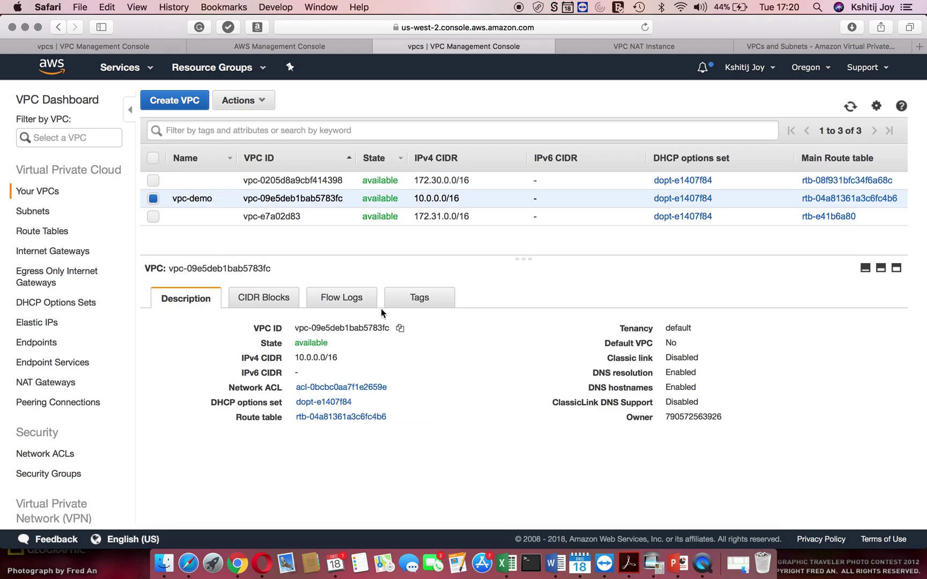
- Examine vpc-demo's CIDR blocks, its description and its VPC ID
click(263, 298)
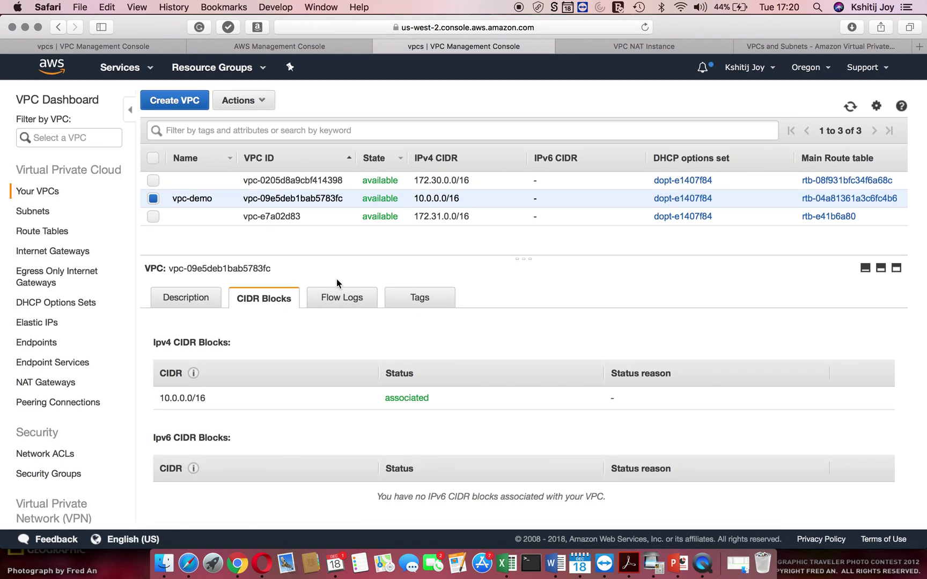
click(180, 301)
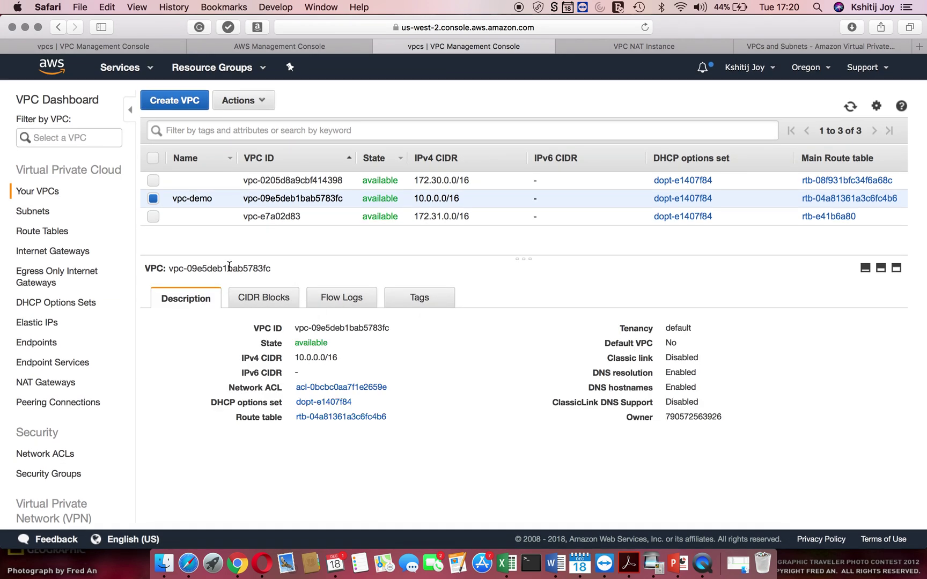
drag(169, 268, 271, 269)
click(271, 269)
mouse_move(193, 200)
double_click(246, 198)
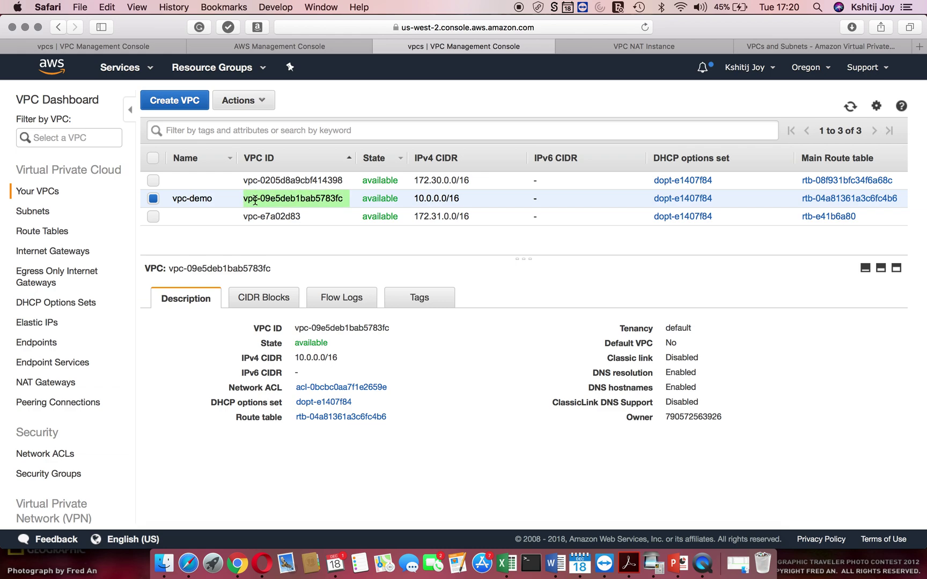